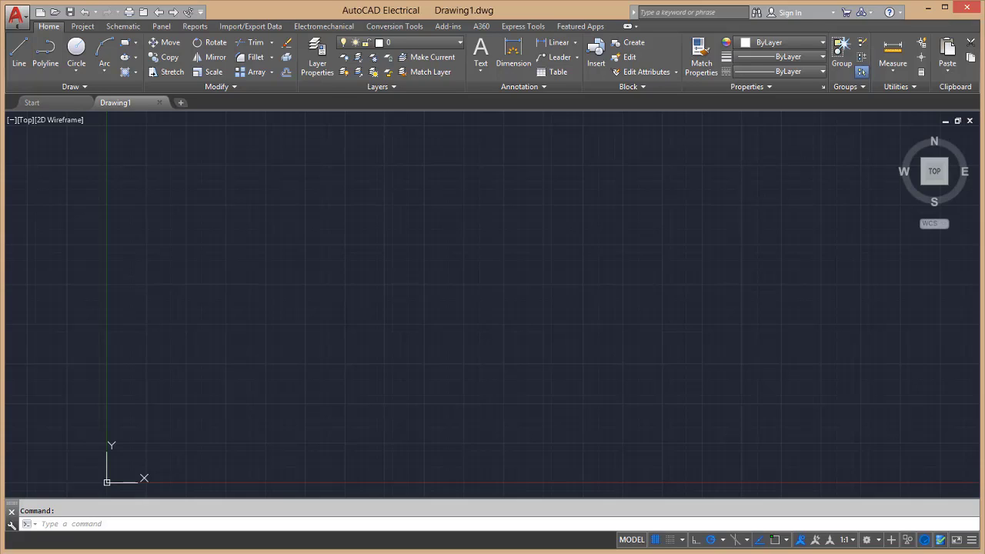
Step: Browse File Explorer into Acade 2018\AeData\Proj to view the demo project folders, then minimize it
{"action": "key", "text": "super+e"}
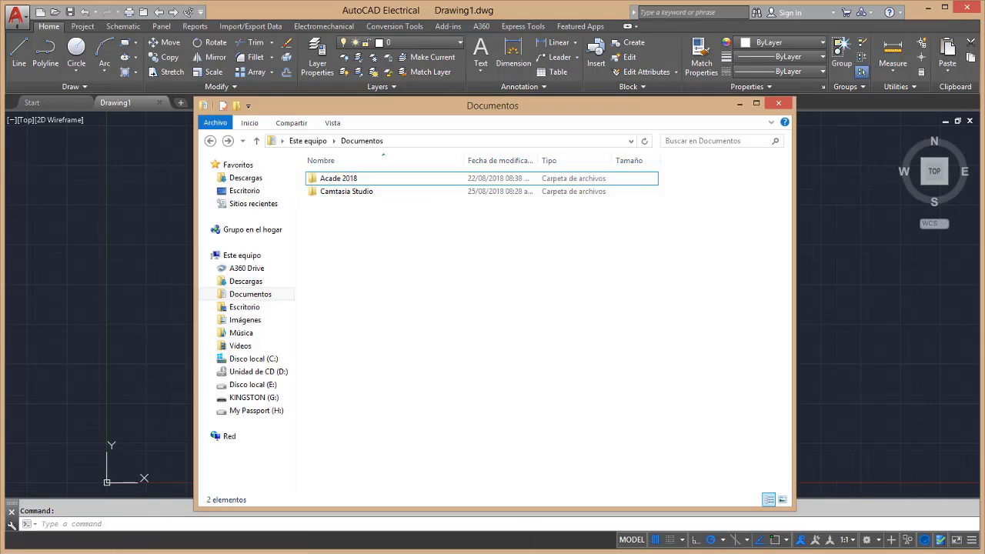
{"action": "left_click", "coordinate": [347, 179]}
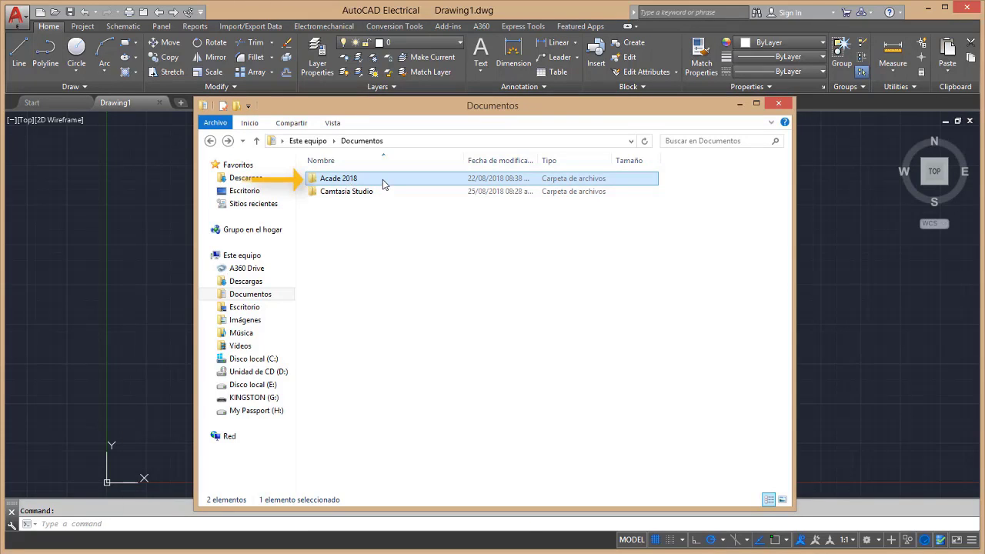
{"action": "double_click", "coordinate": [383, 183]}
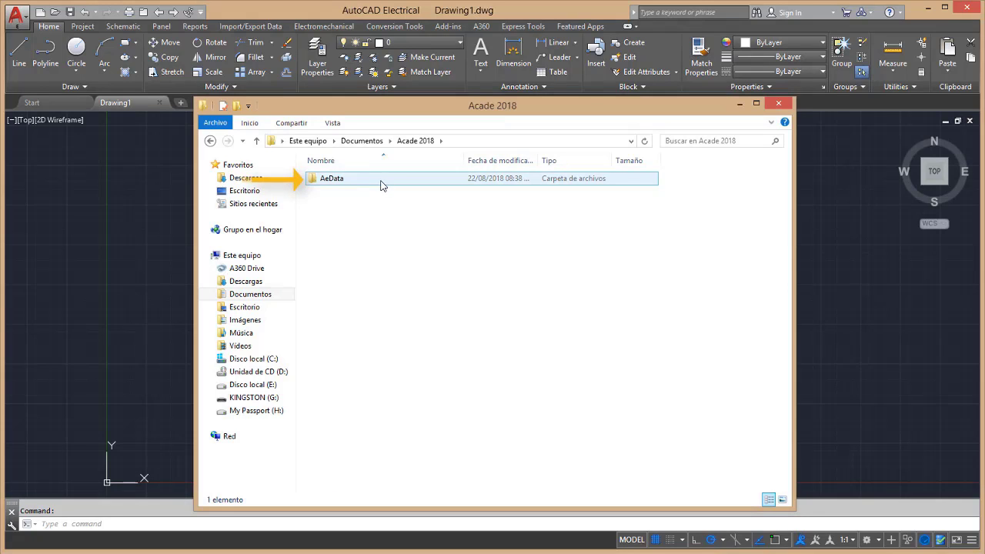
{"action": "left_click", "coordinate": [382, 183]}
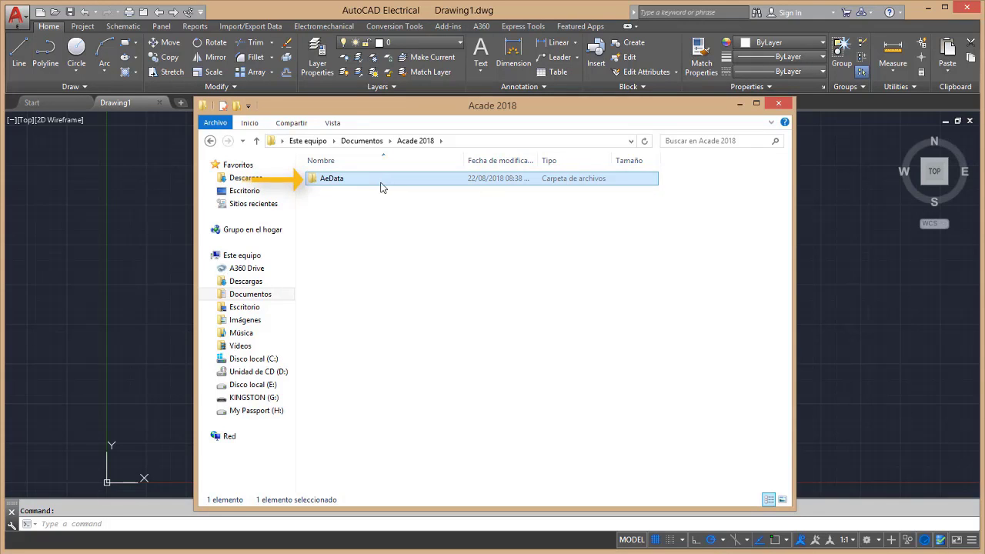
{"action": "double_click", "coordinate": [382, 185]}
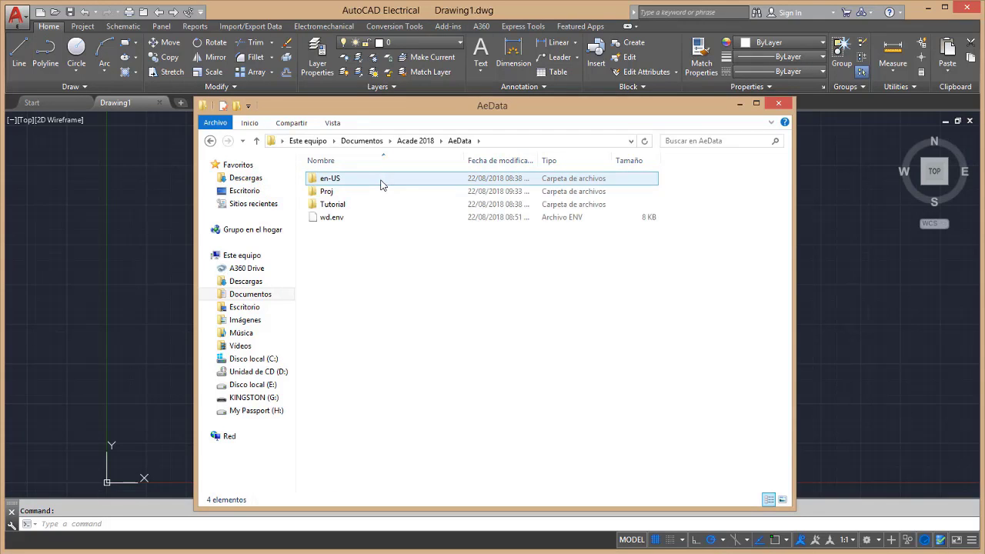
{"action": "left_click", "coordinate": [379, 195]}
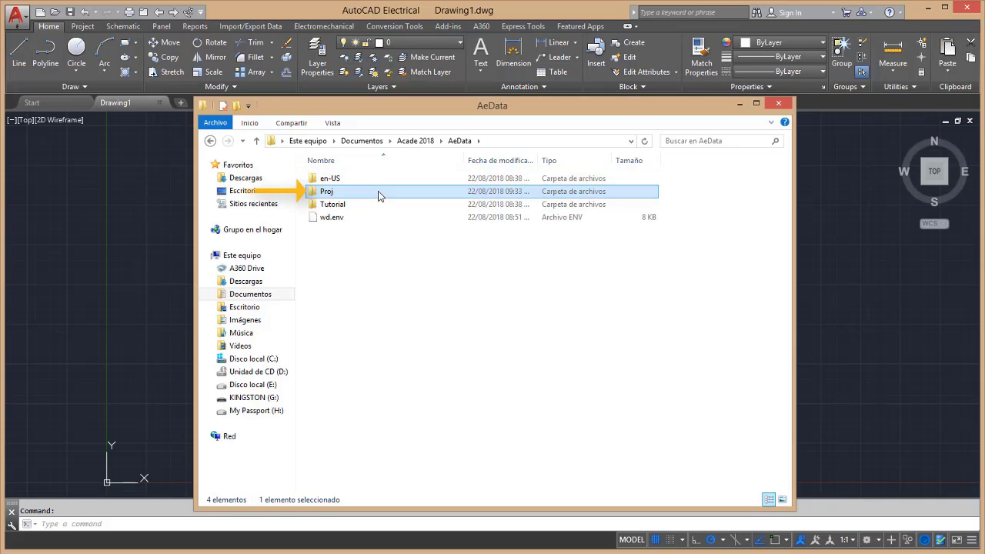
{"action": "double_click", "coordinate": [418, 194]}
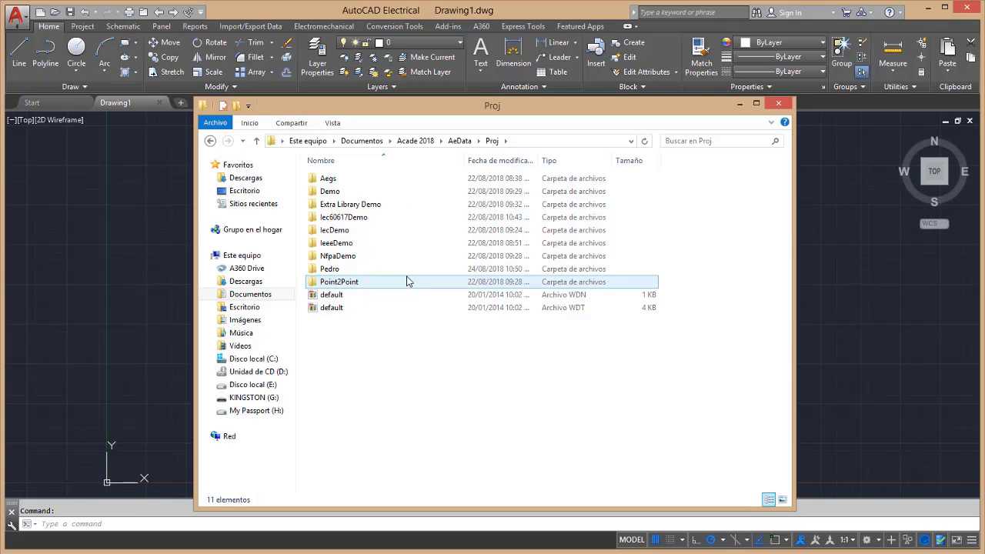
{"action": "left_click", "coordinate": [738, 105]}
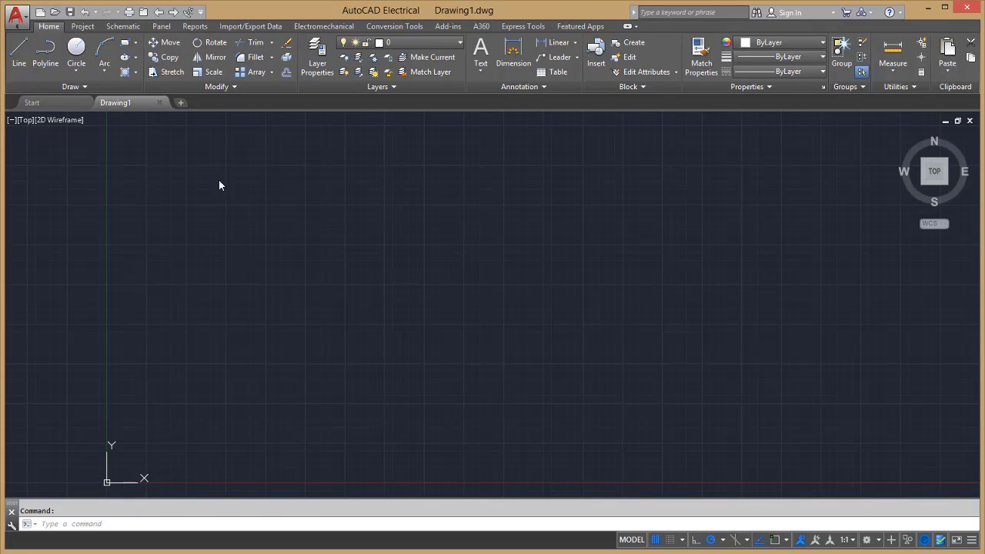
Step: Open Project Manager from the Project tab's Project Tools panel
{"action": "left_click", "coordinate": [81, 28]}
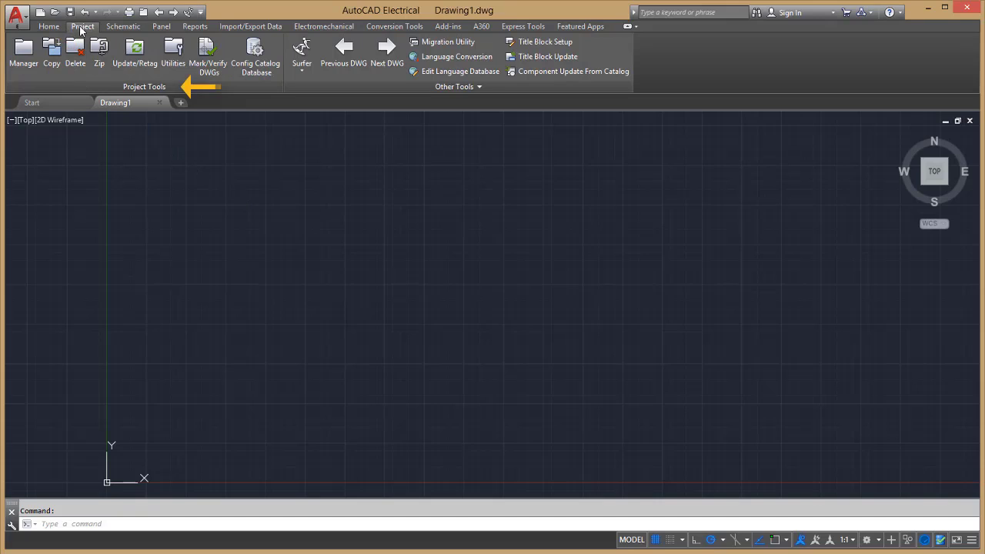
{"action": "left_click", "coordinate": [23, 78]}
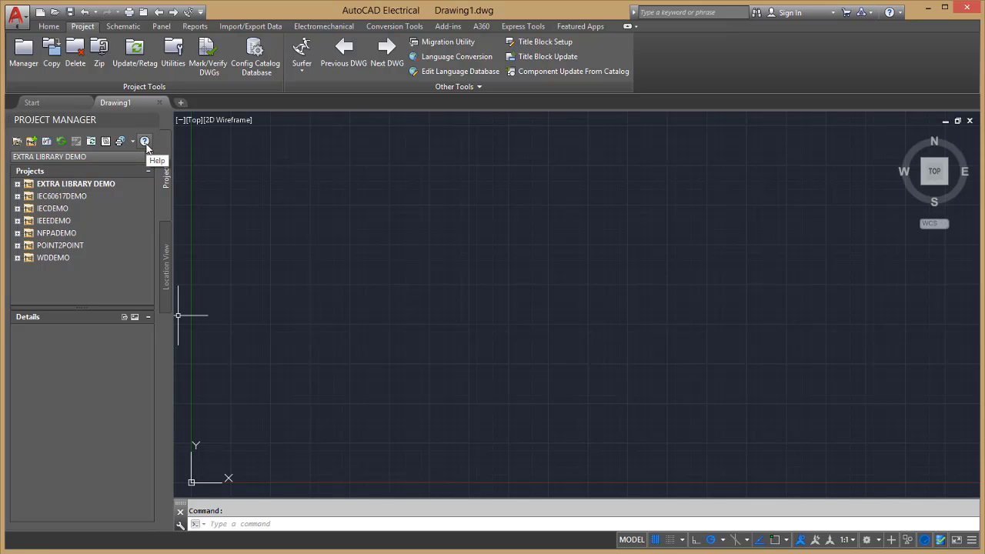
{"action": "left_click", "coordinate": [145, 141]}
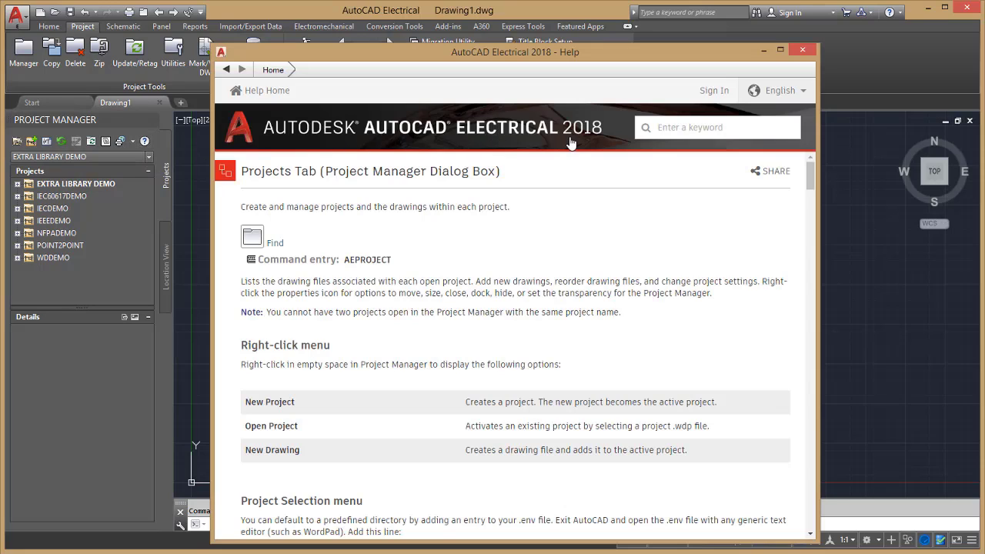
{"action": "left_click", "coordinate": [804, 94]}
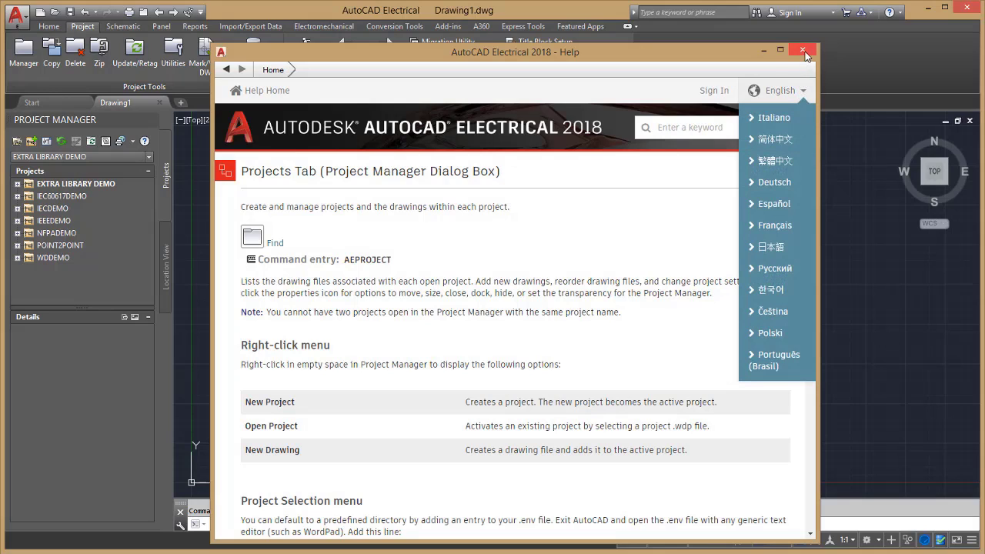
{"action": "left_click", "coordinate": [767, 51]}
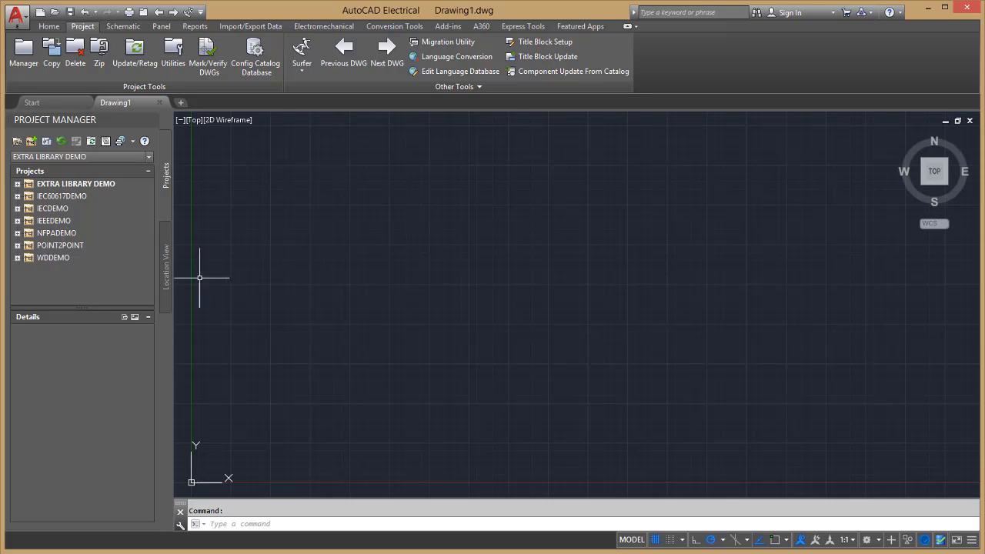
Step: Activate the WDDEMO project from its right-click menu
{"action": "right_click", "coordinate": [65, 262]}
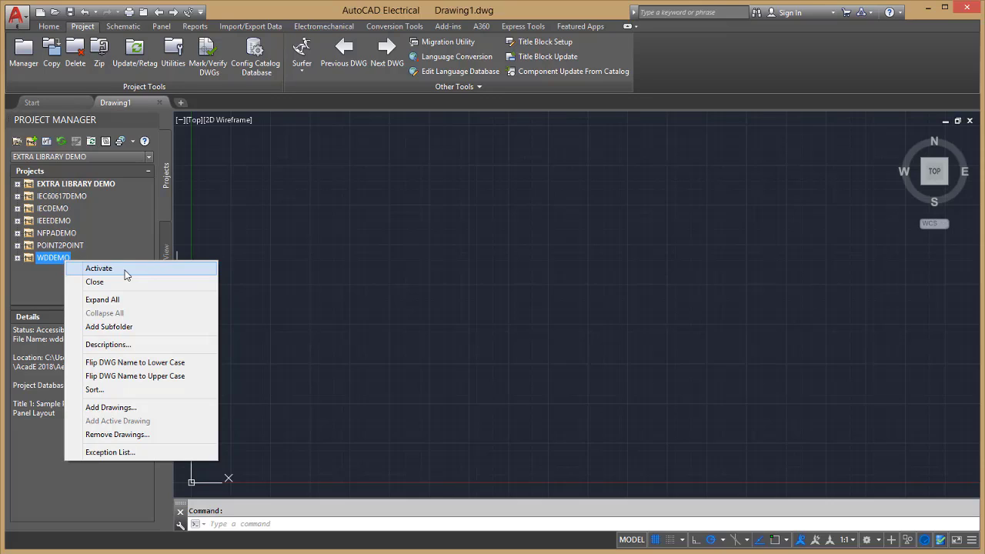
{"action": "left_click", "coordinate": [124, 269]}
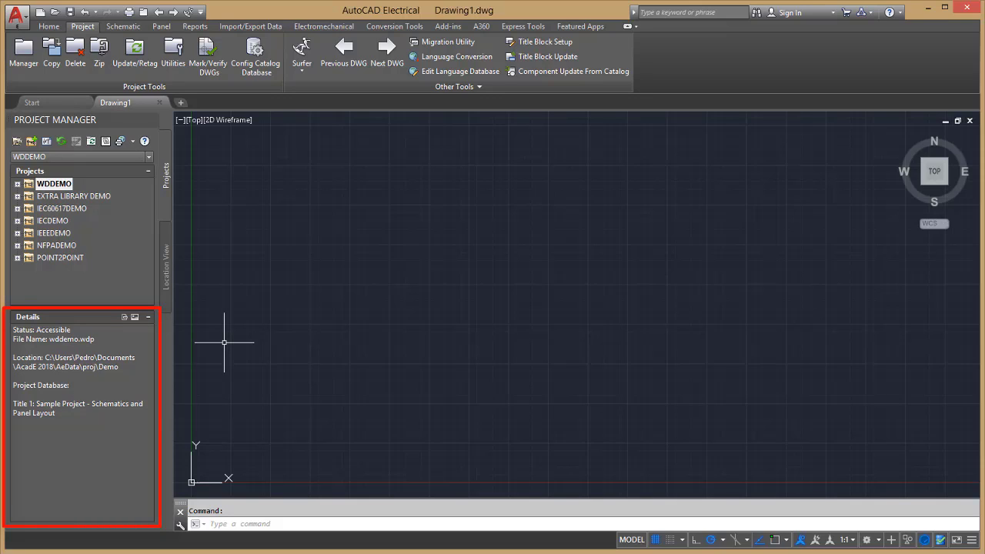
Step: Select IECDEMO to view its IECdemo.wdp file and project database details
{"action": "left_click", "coordinate": [52, 220]}
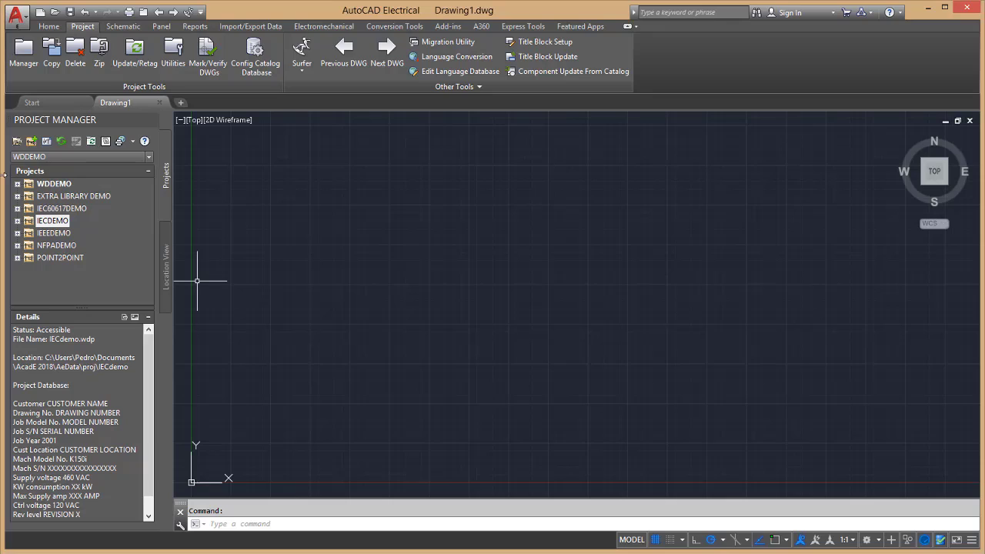
Step: Expand IECDEMO and select its SCHEMATIC folder to show 22 drawings in Details
{"action": "left_click", "coordinate": [18, 220]}
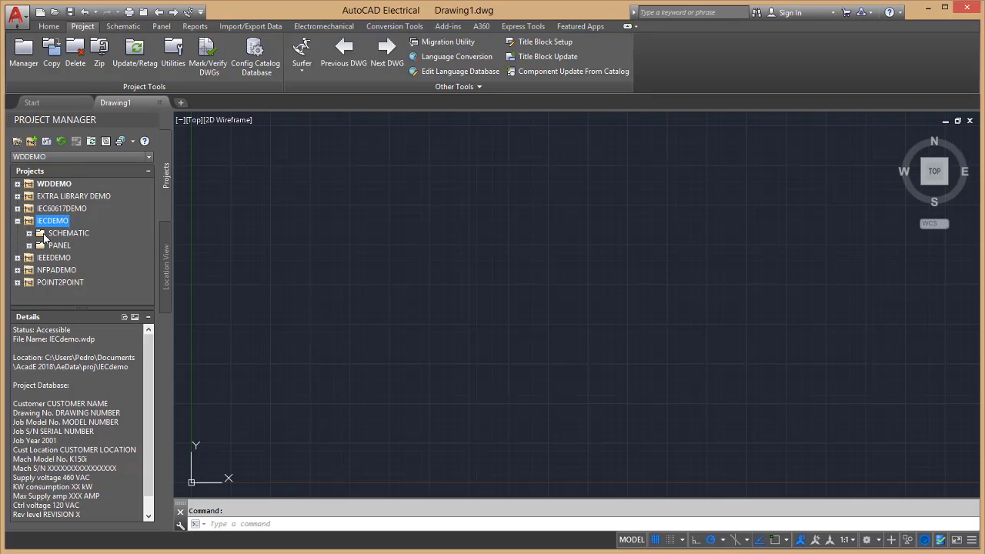
{"action": "left_click", "coordinate": [77, 232]}
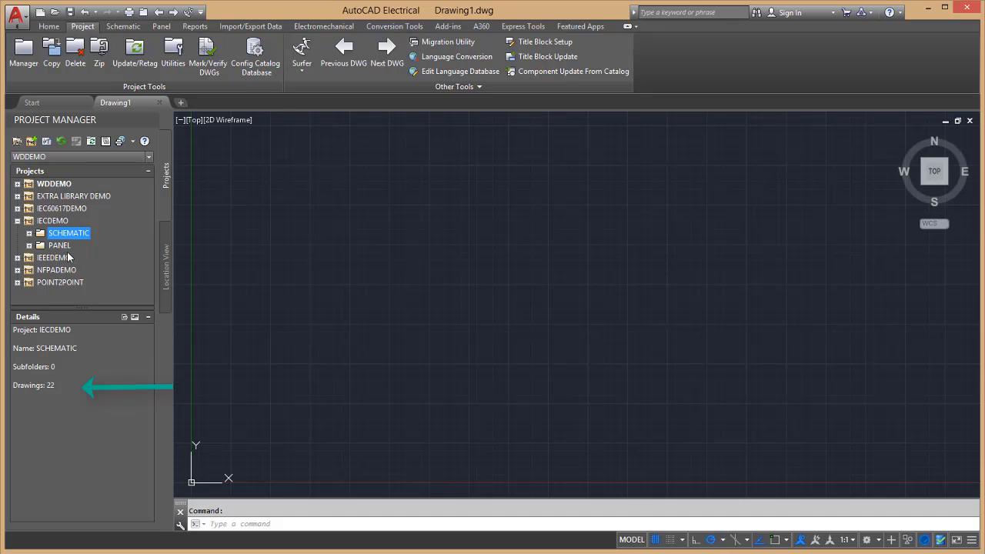
Step: Expand SCHEMATIC and select 001.dwg to see its MACHINE LAYOUT details
{"action": "left_click", "coordinate": [30, 233]}
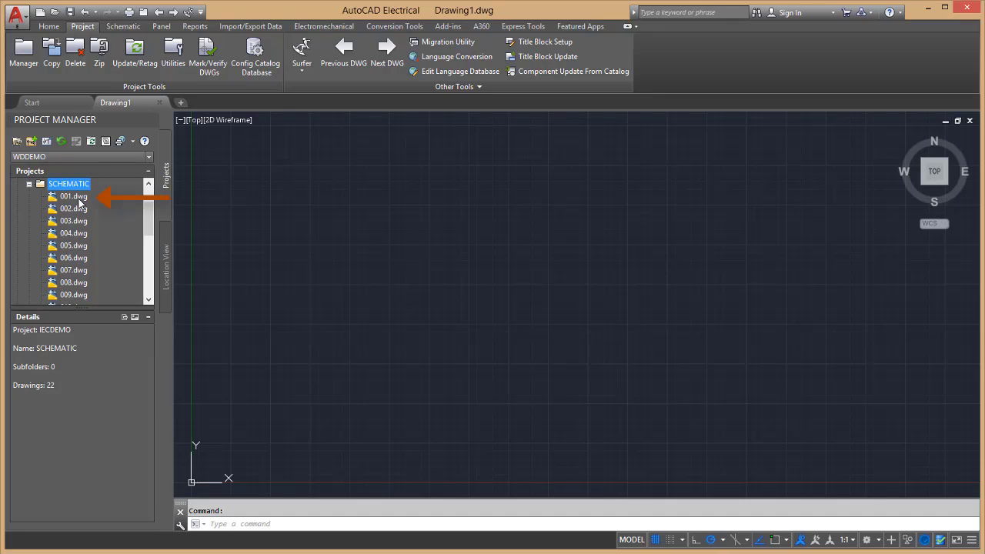
{"action": "left_click", "coordinate": [78, 199]}
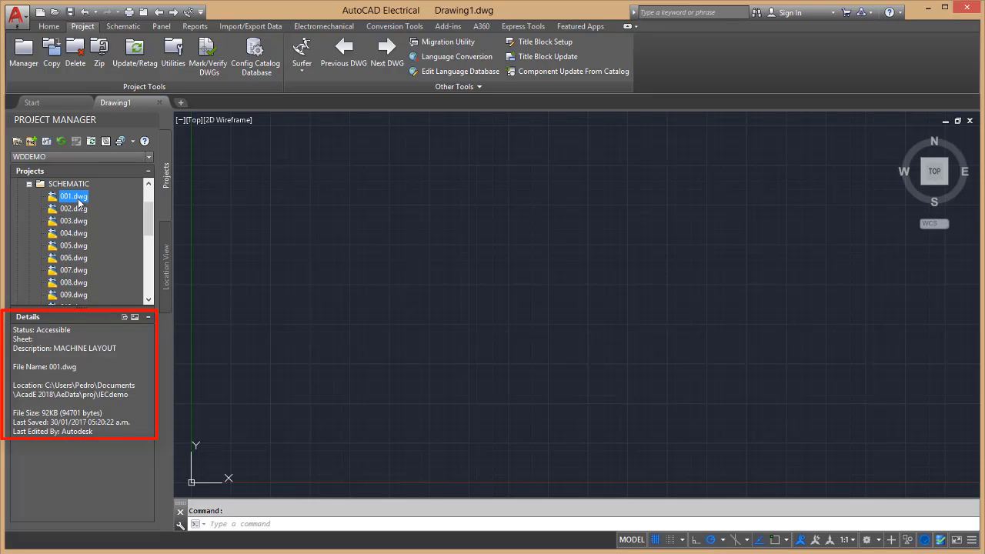
Step: Scroll up and collapse IECDEMO back into the project list
{"action": "scroll", "coordinate": [77, 198], "scroll_direction": "up", "scroll_amount": 1}
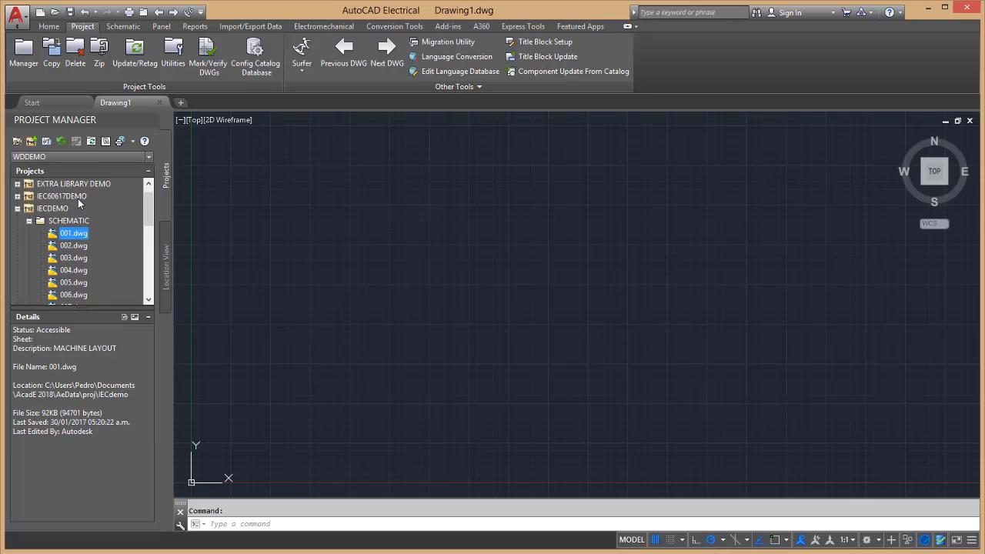
{"action": "left_click", "coordinate": [18, 209]}
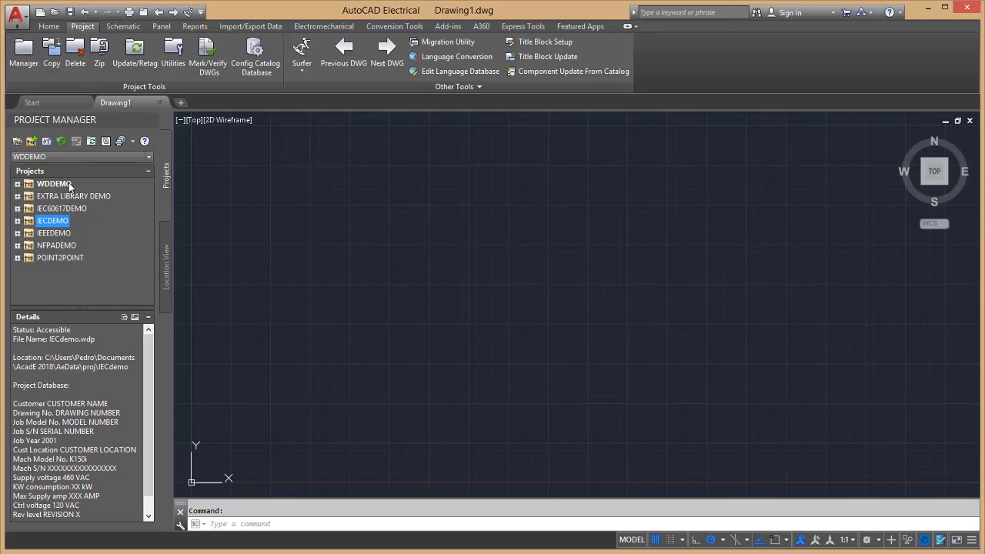
Step: Expand All on WDDEMO and drag the Details splitter down to show demo01–demo09
{"action": "right_click", "coordinate": [69, 182]}
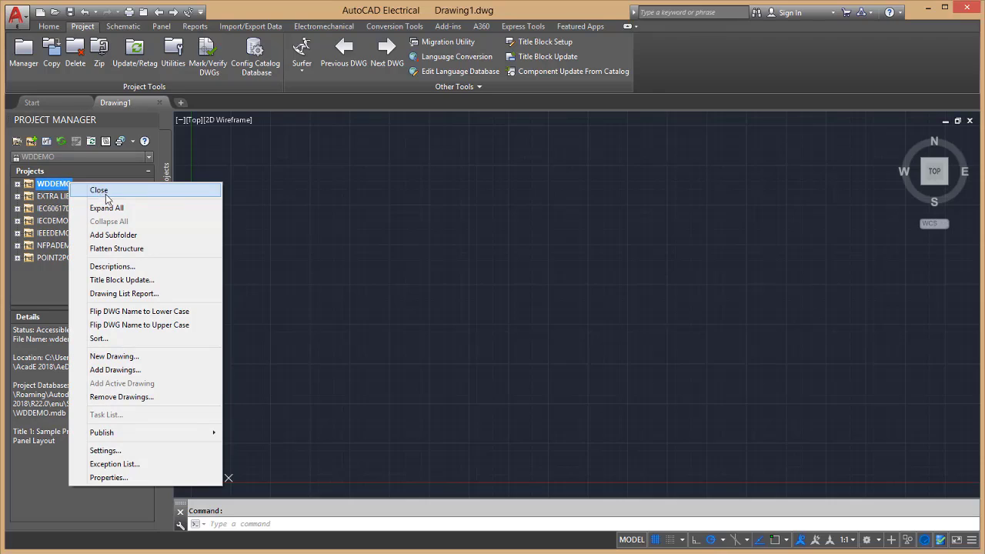
{"action": "left_click", "coordinate": [151, 211]}
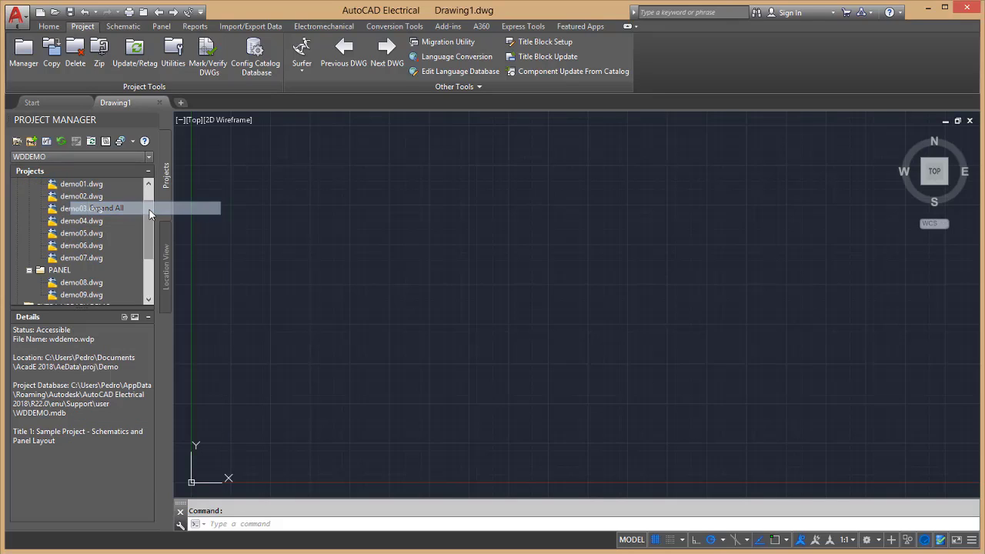
{"action": "left_click_drag", "start_coordinate": [149, 210], "coordinate": [149, 193]}
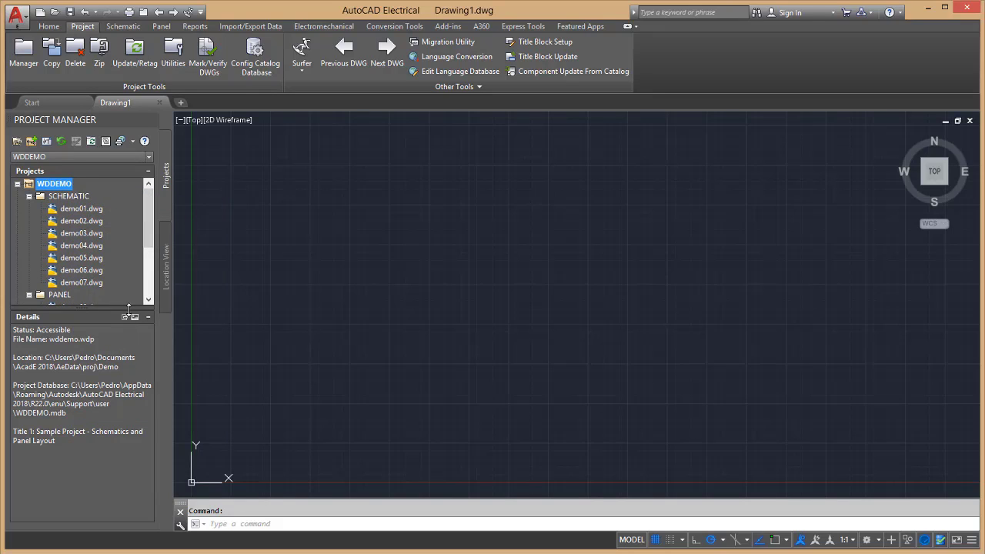
{"action": "left_click_drag", "start_coordinate": [130, 311], "coordinate": [132, 338]}
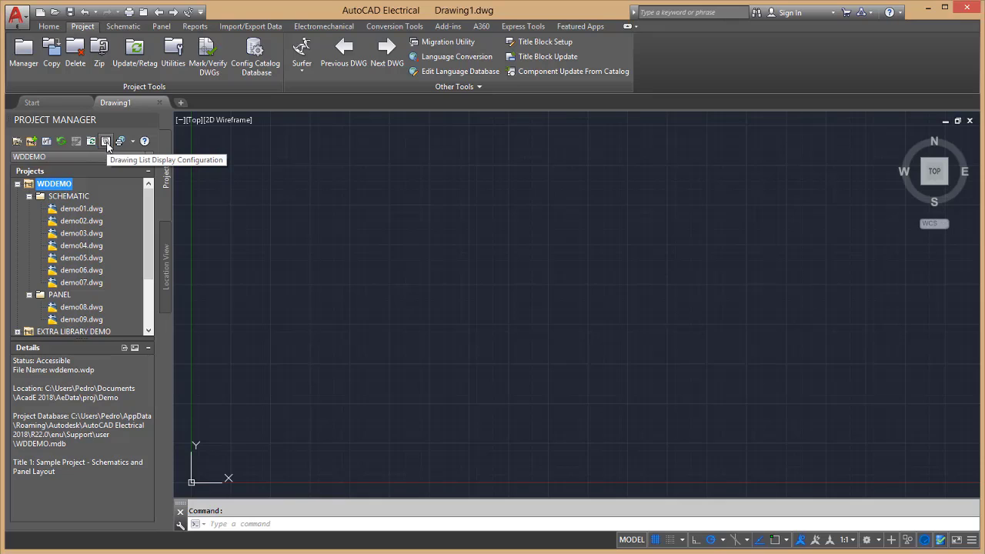
Step: Add Drawing Description 1 to the drawing list display configuration
{"action": "left_click", "coordinate": [107, 143]}
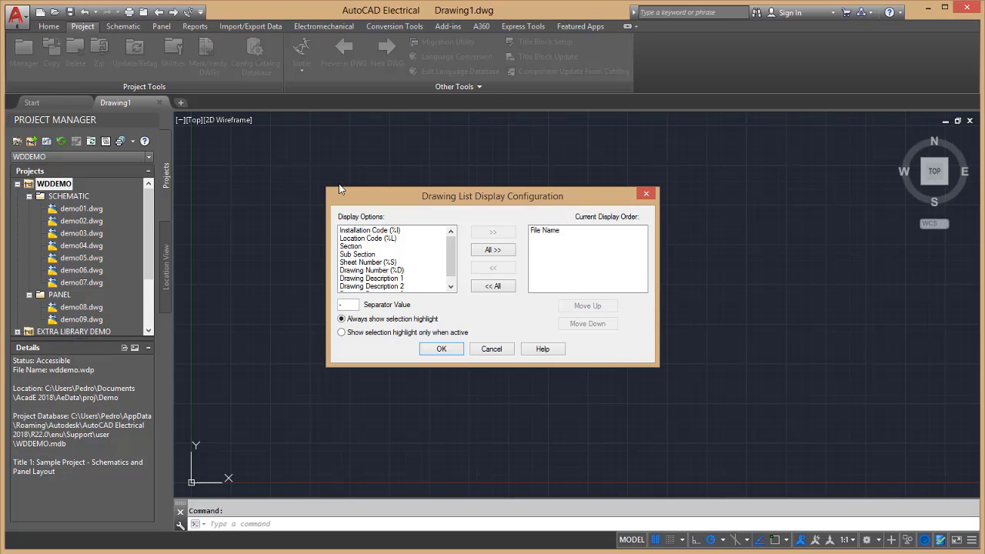
{"action": "left_click", "coordinate": [452, 286]}
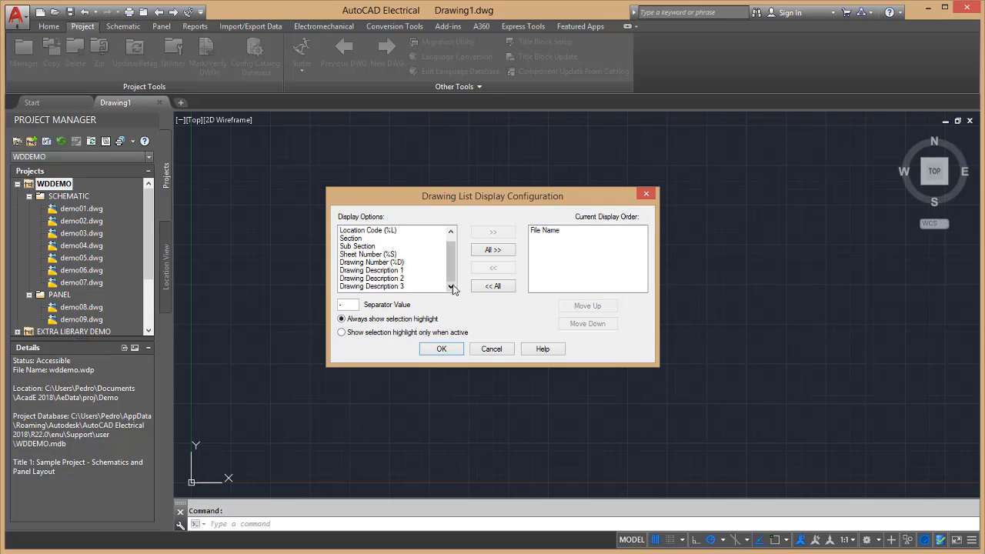
{"action": "left_click", "coordinate": [390, 271]}
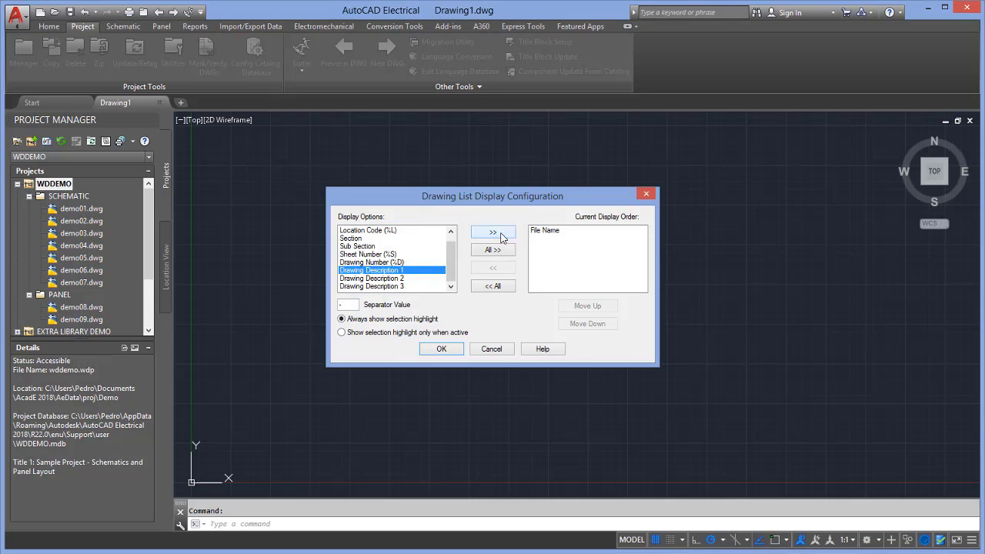
{"action": "left_click", "coordinate": [497, 233]}
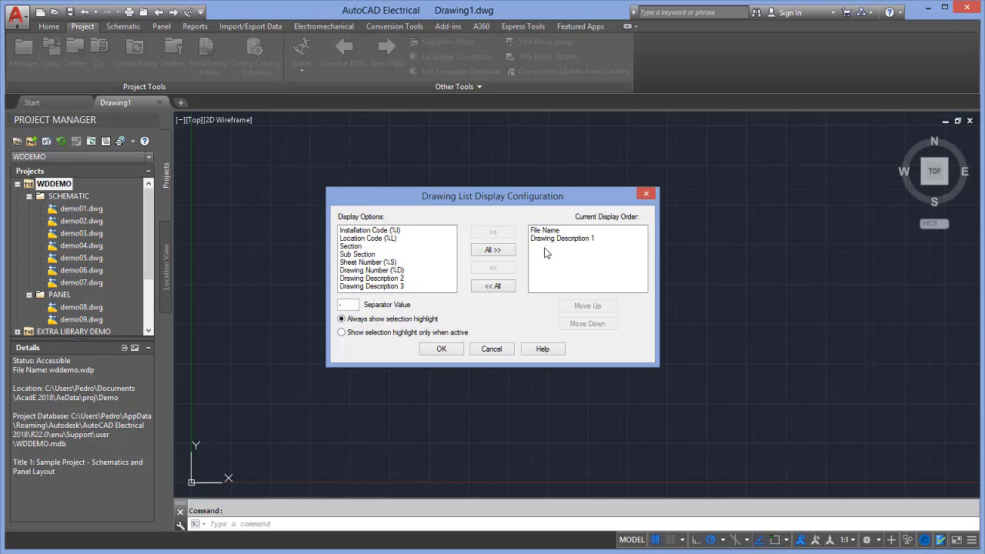
{"action": "left_click", "coordinate": [442, 349]}
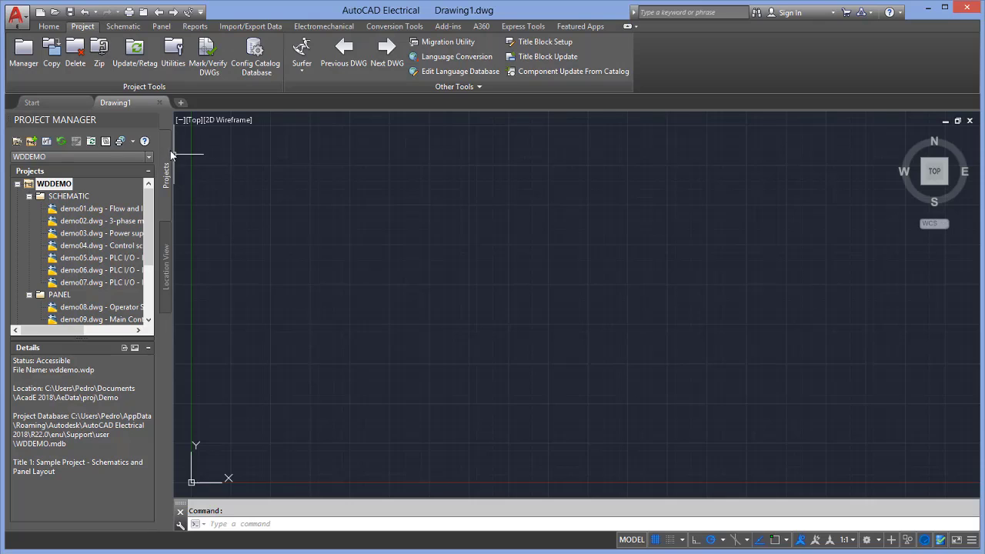
Step: Drag the palette's right edge wider so descriptions like 'Flow and Interconnection diagram, I/O list' fit
{"action": "left_click_drag", "start_coordinate": [173, 152], "coordinate": [288, 170]}
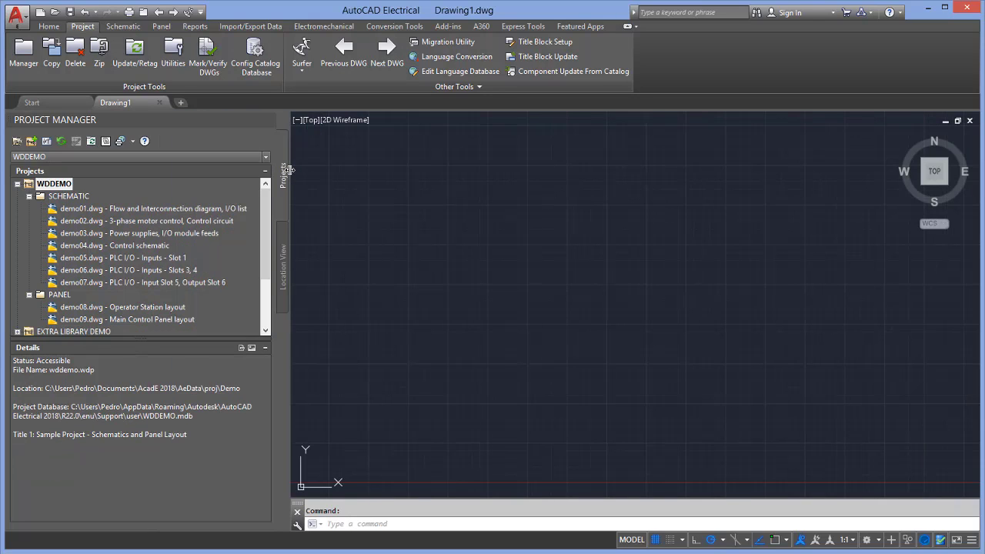